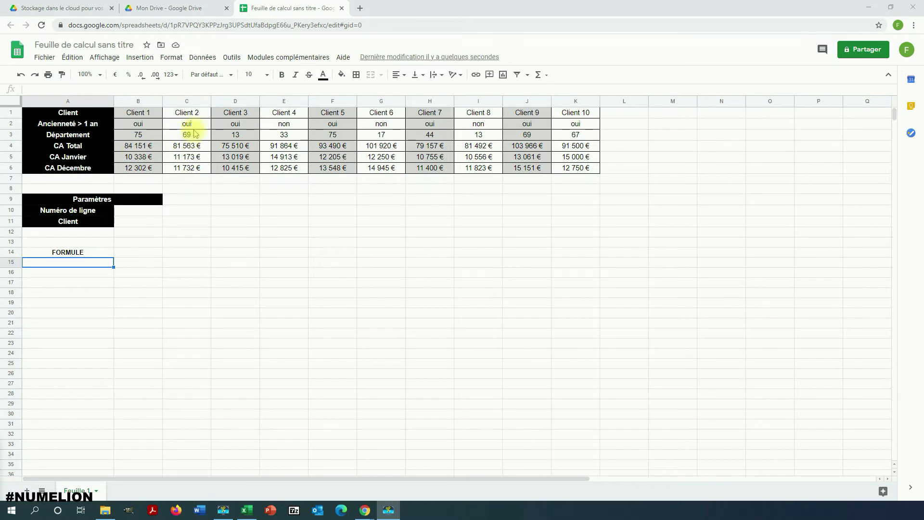
# Enter in cell A15 a RECHERCHEH formula searching for "Client 2" in B1:K6, with row index 4 and FAUX as the sorted argument.
pyautogui.doubleClick(67, 264)
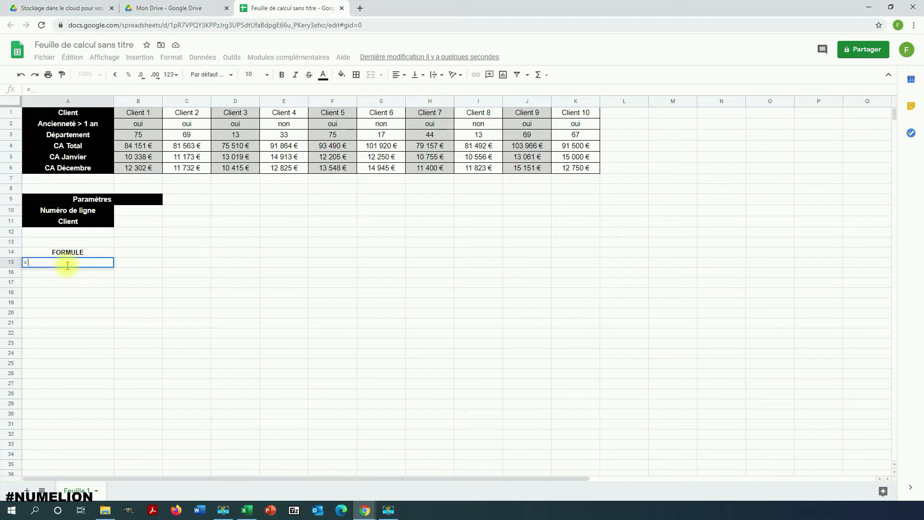
pyautogui.write('RECH')
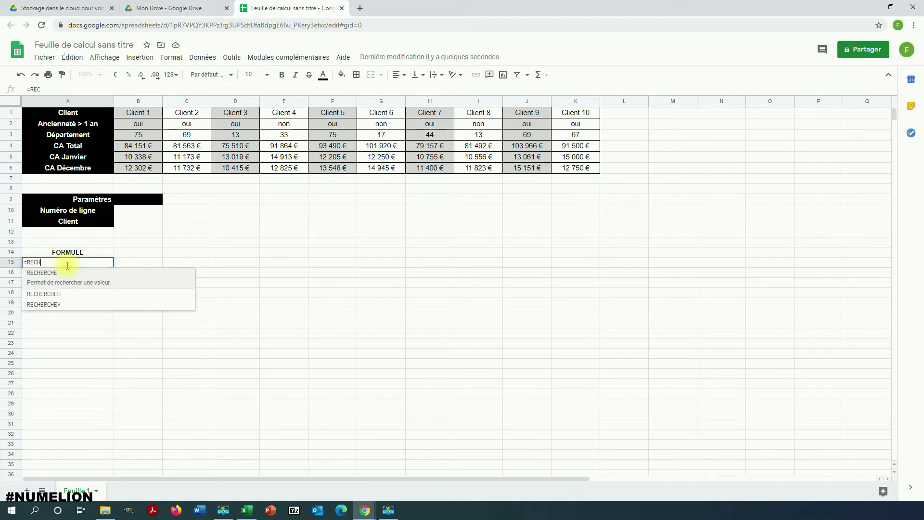
pyautogui.write('ERCHEH(')
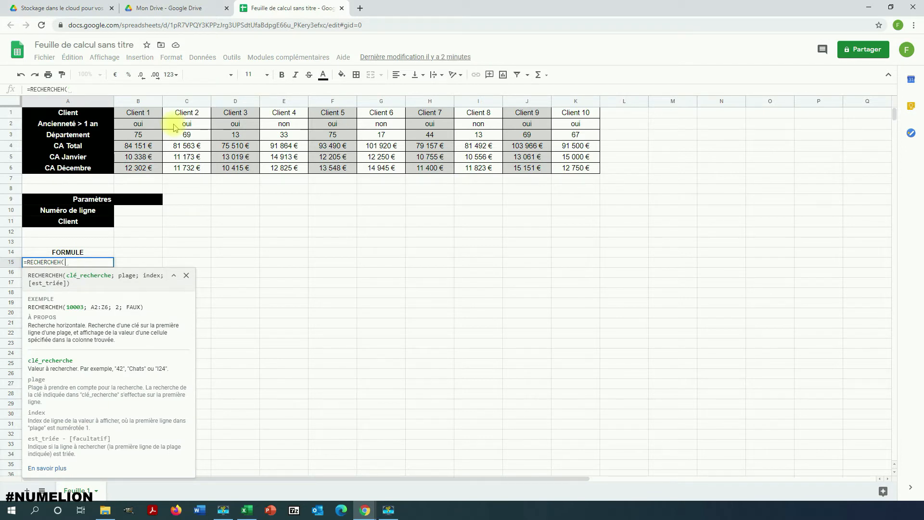
pyautogui.write('"C')
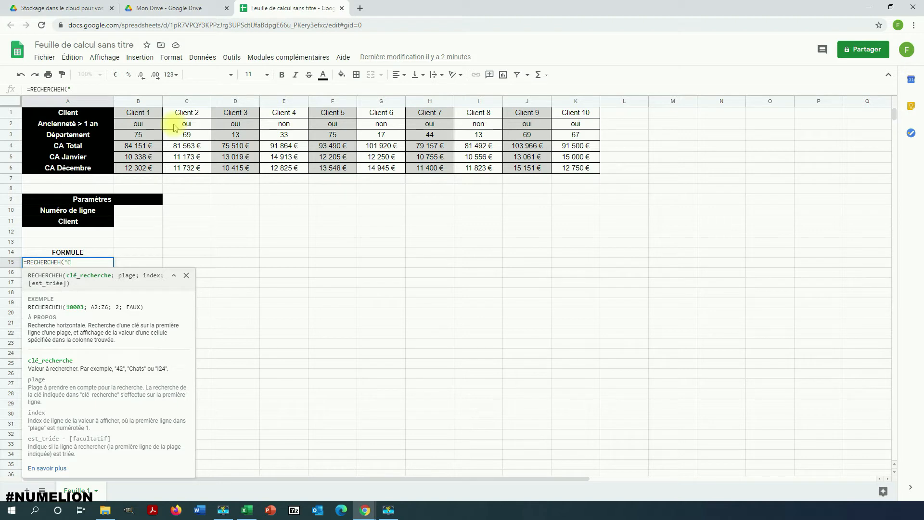
pyautogui.write('lient 2";')
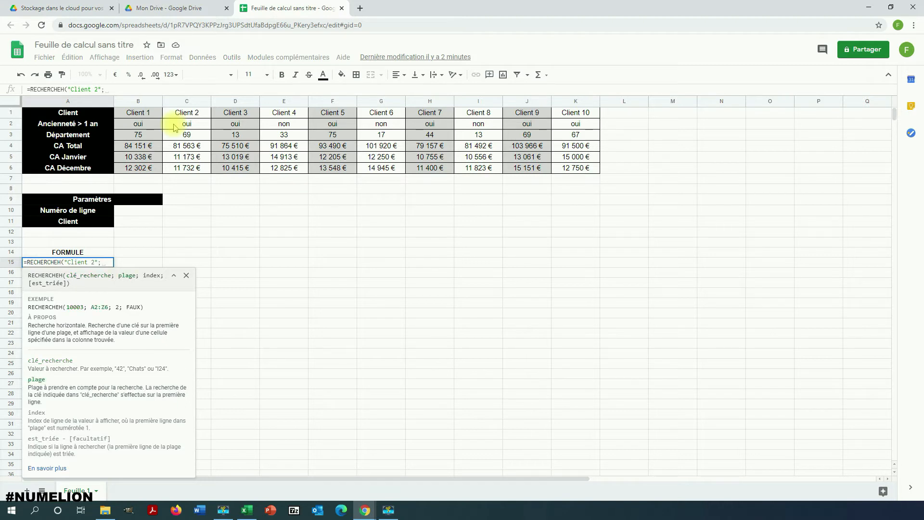
pyautogui.moveTo(134, 115); pyautogui.dragTo(567, 174)
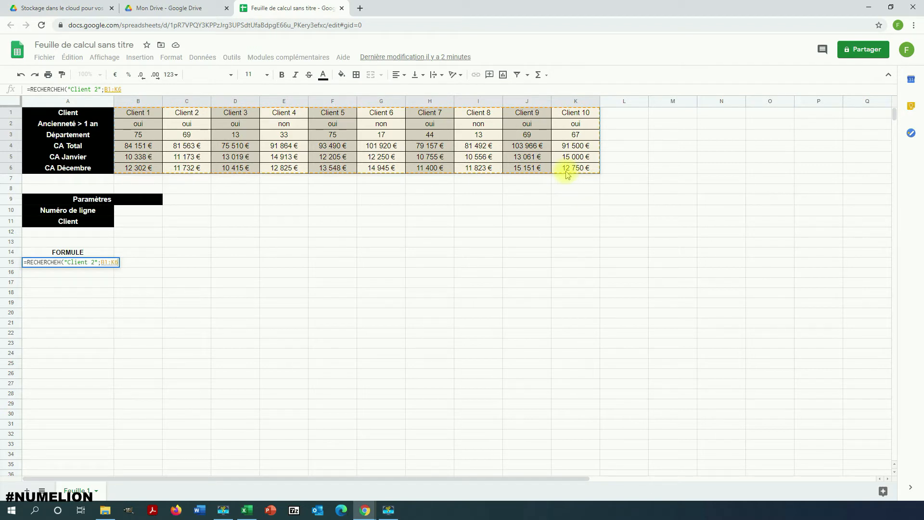
pyautogui.write(';')
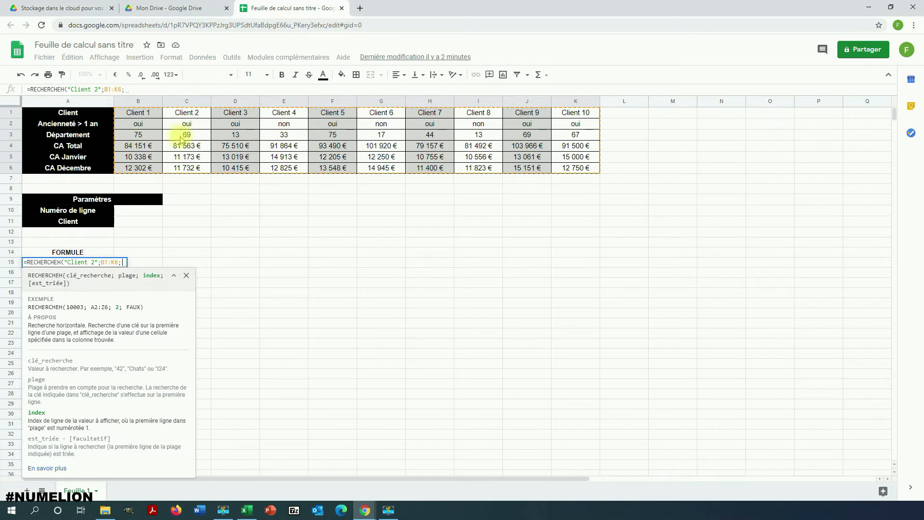
pyautogui.write('4;')
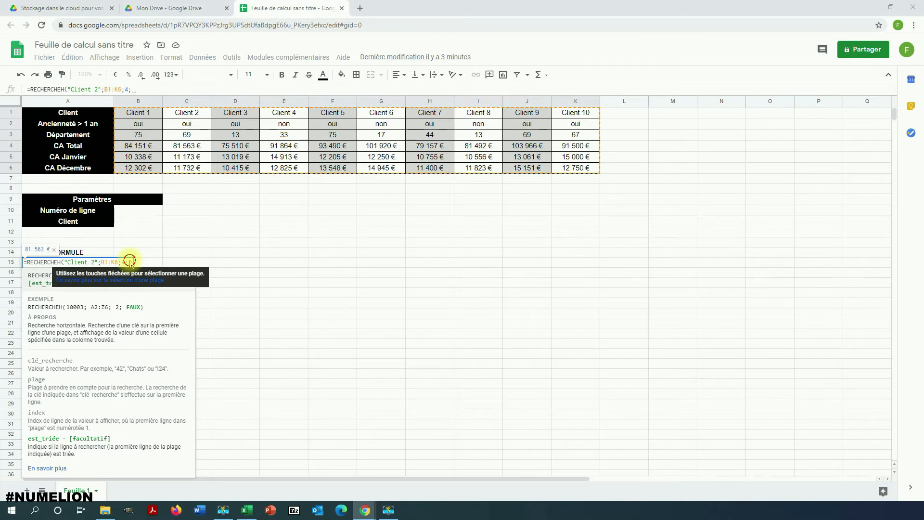
pyautogui.write('FAUX')
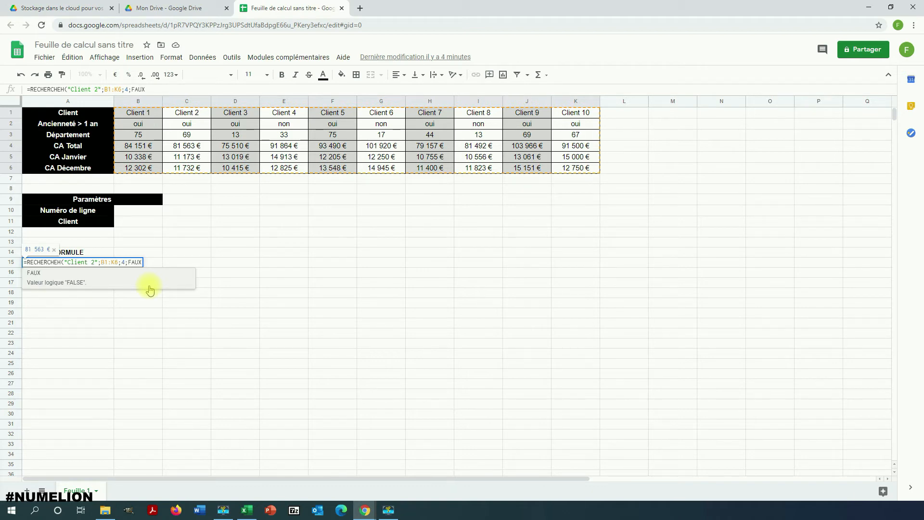
pyautogui.write(')')
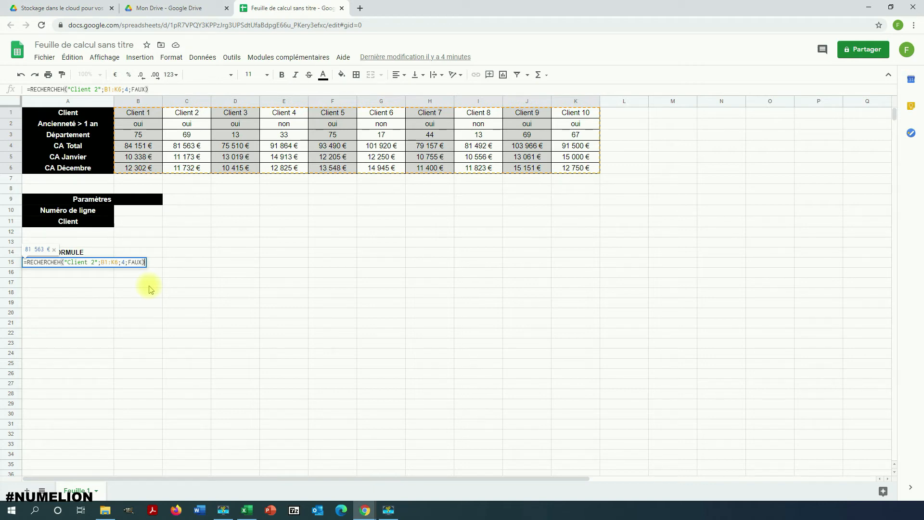
# Replace the formula's last argument with FALSE and validate the formula in A15.
pyautogui.press('Left')
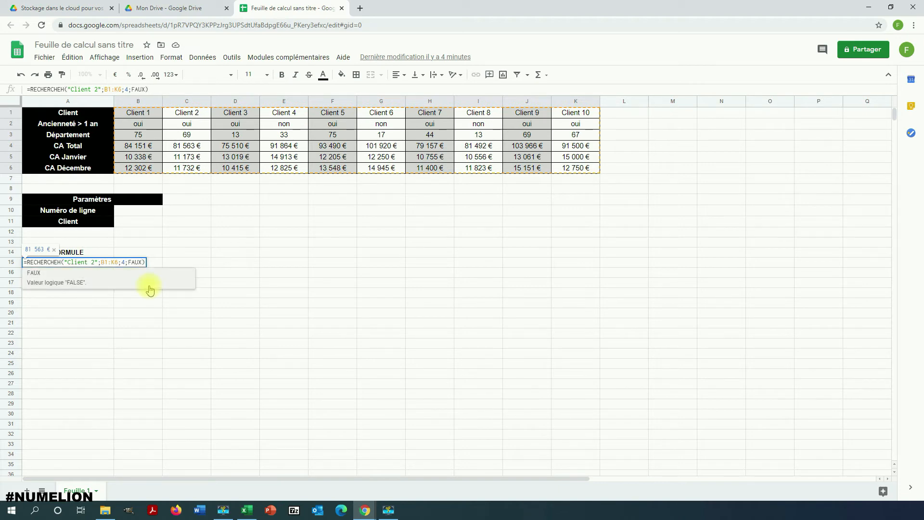
pyautogui.click(149, 287)
pyautogui.press('BackSpace')
pyautogui.press('BackSpace')
pyautogui.press('BackSpace')
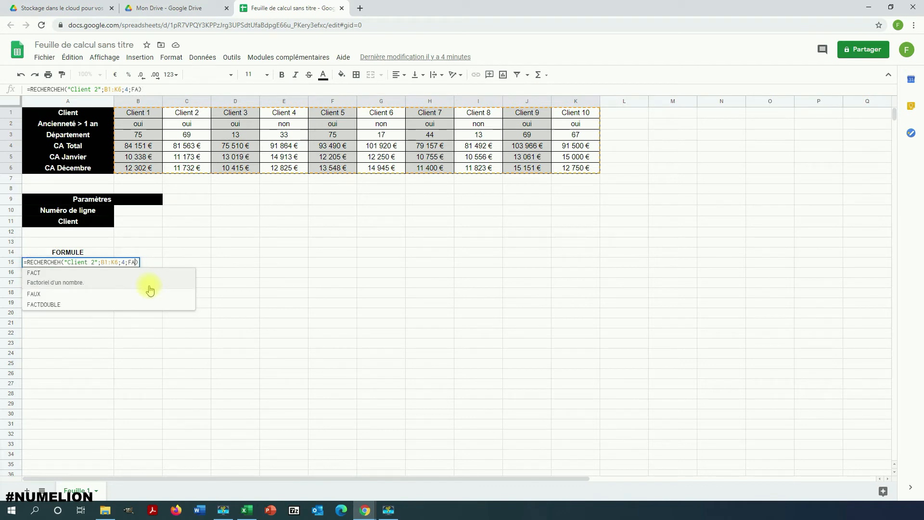
pyautogui.write('LSE')
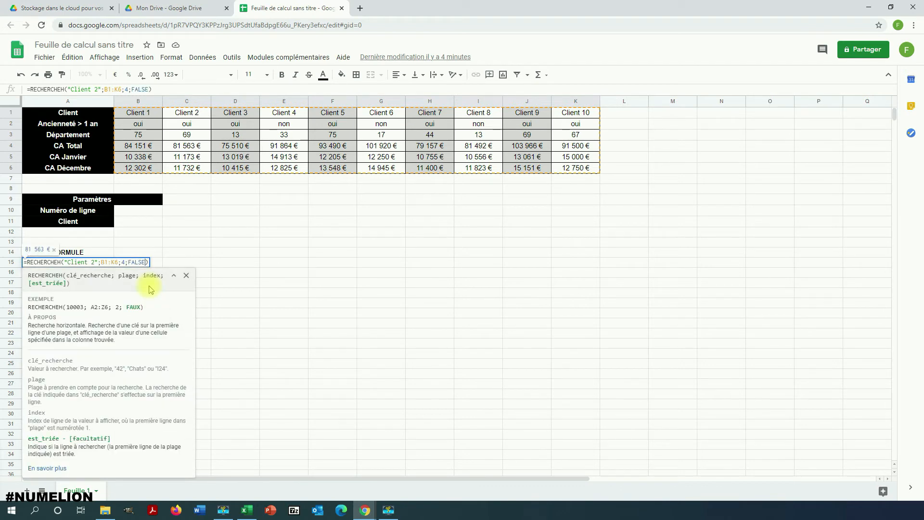
pyautogui.press('Return')
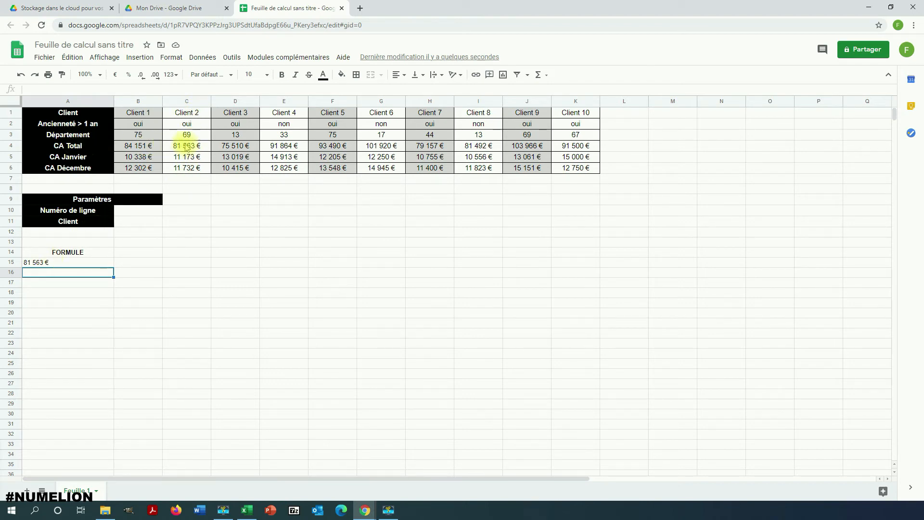
# Change the A15 formula to search for "Client 11" with VRAI as the sorted argument, and compare it with the Client 1 column.
pyautogui.click(89, 262)
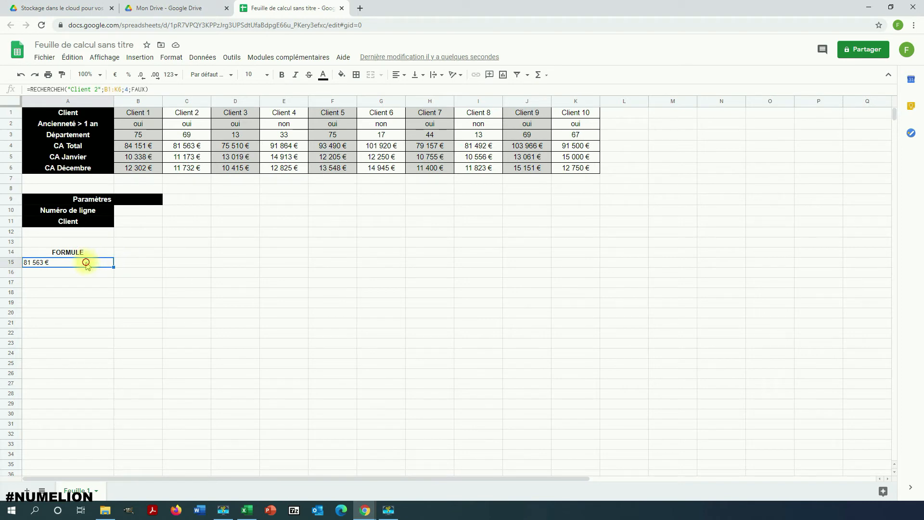
pyautogui.doubleClick(91, 261)
pyautogui.doubleClick(137, 262)
pyautogui.write('VRAI')
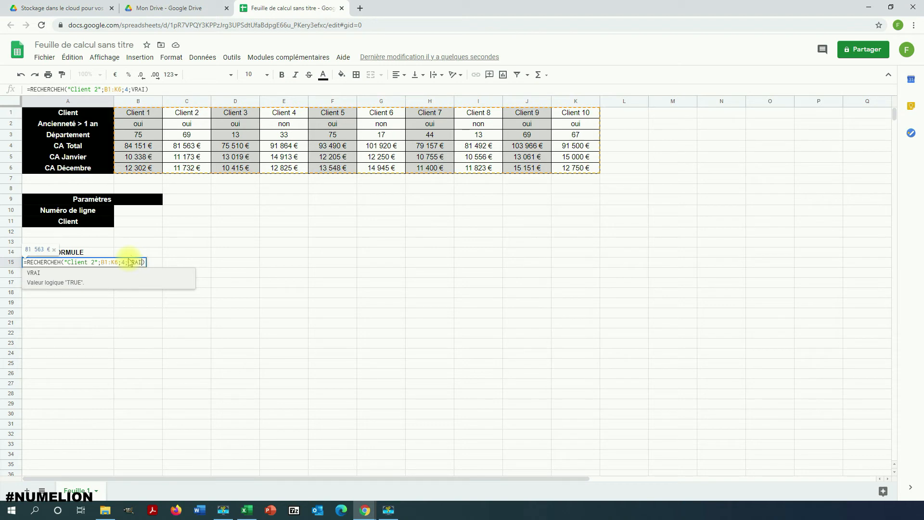
pyautogui.click(93, 263)
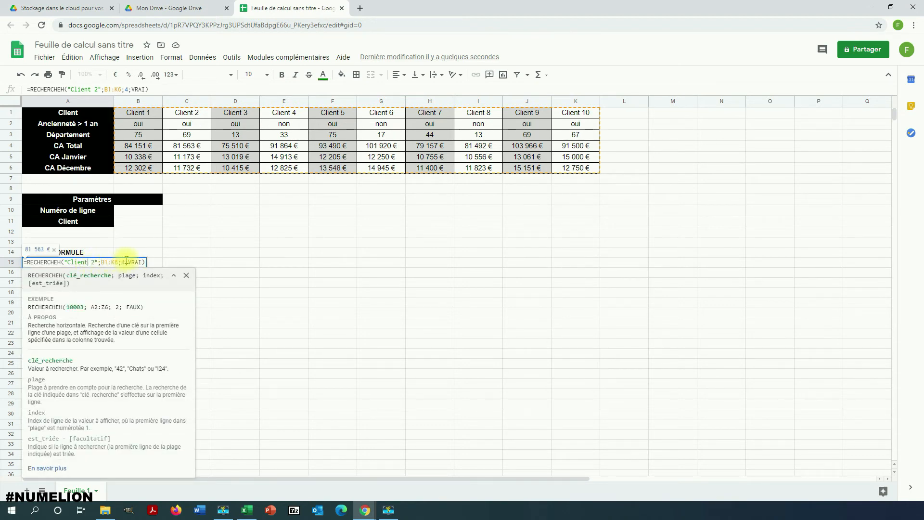
pyautogui.press('BackSpace')
pyautogui.write('10')
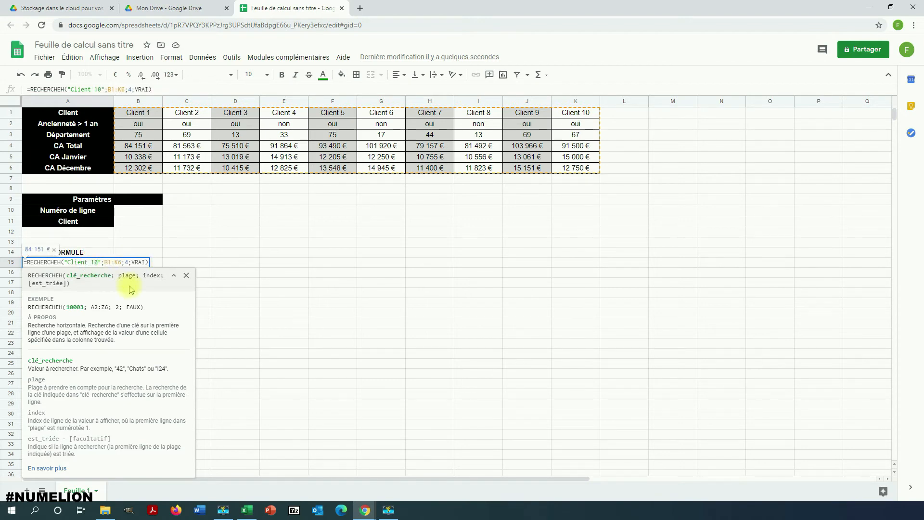
pyautogui.press('Return')
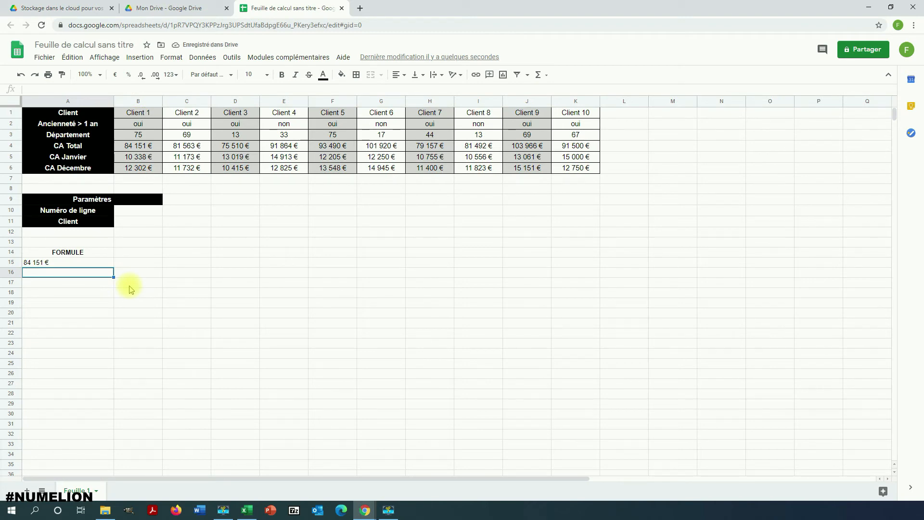
pyautogui.click(42, 263)
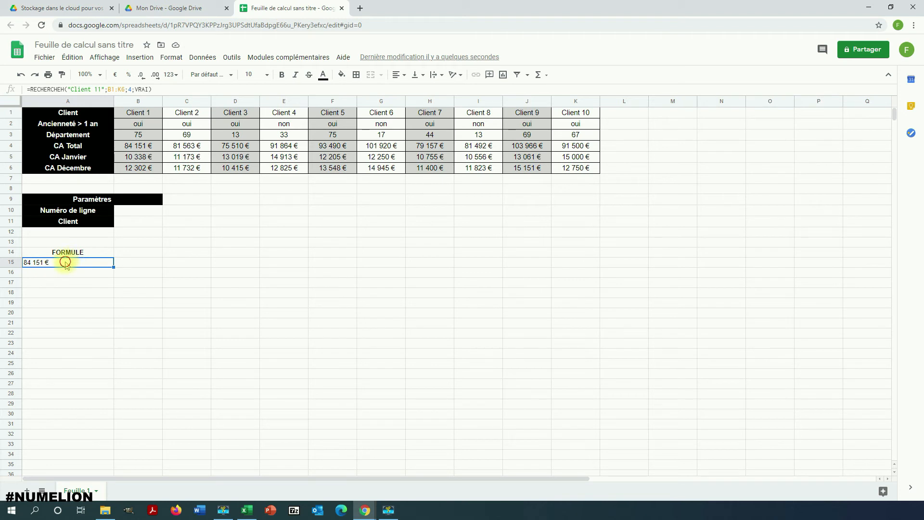
pyautogui.click(138, 113)
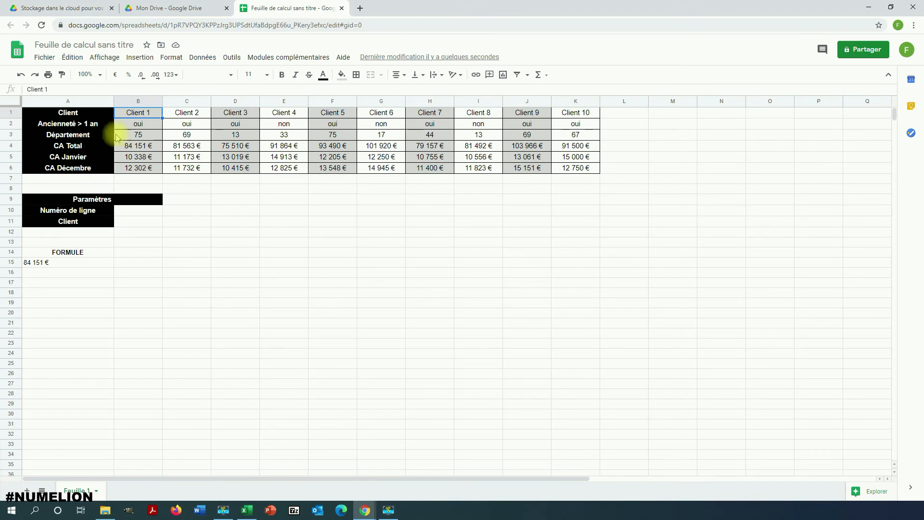
# Replace the text search key in the A15 formula with a reference to the Client parameter cell B11.
pyautogui.click(59, 262)
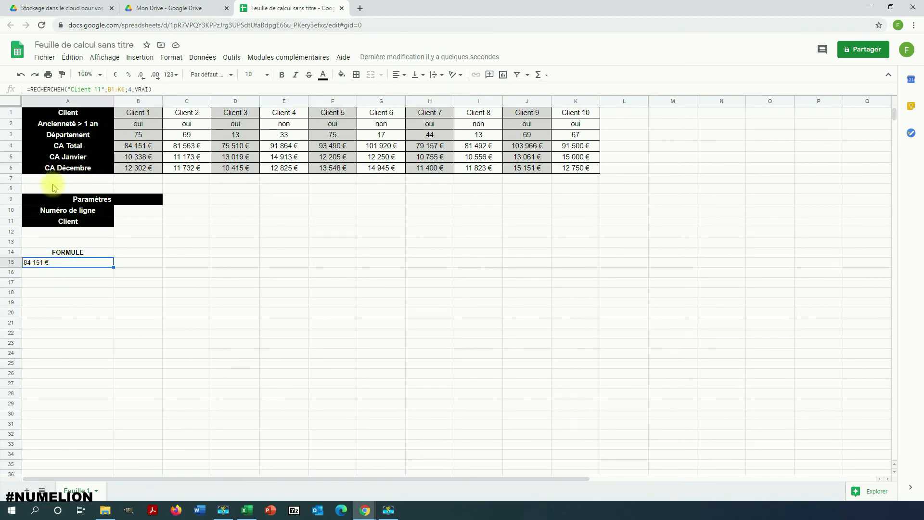
pyautogui.click(105, 89)
pyautogui.moveTo(105, 89); pyautogui.dragTo(70, 88)
pyautogui.press('BackSpace')
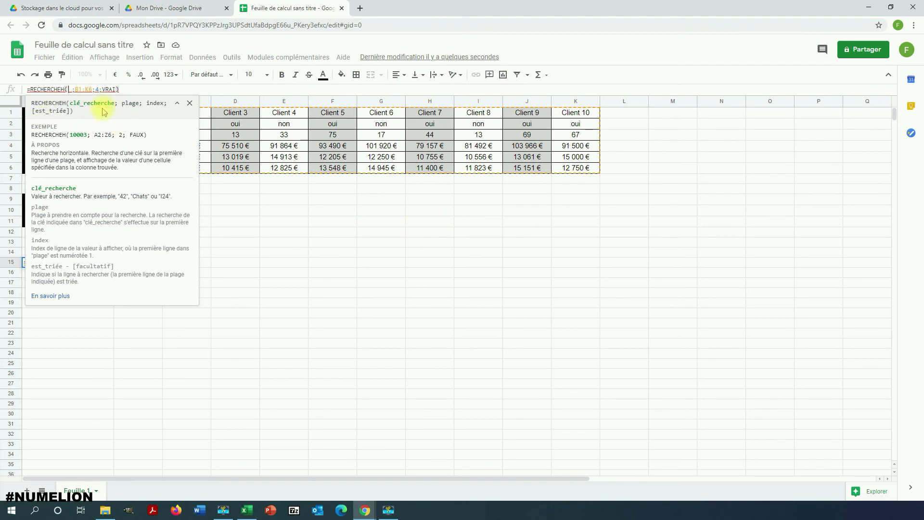
pyautogui.click(246, 235)
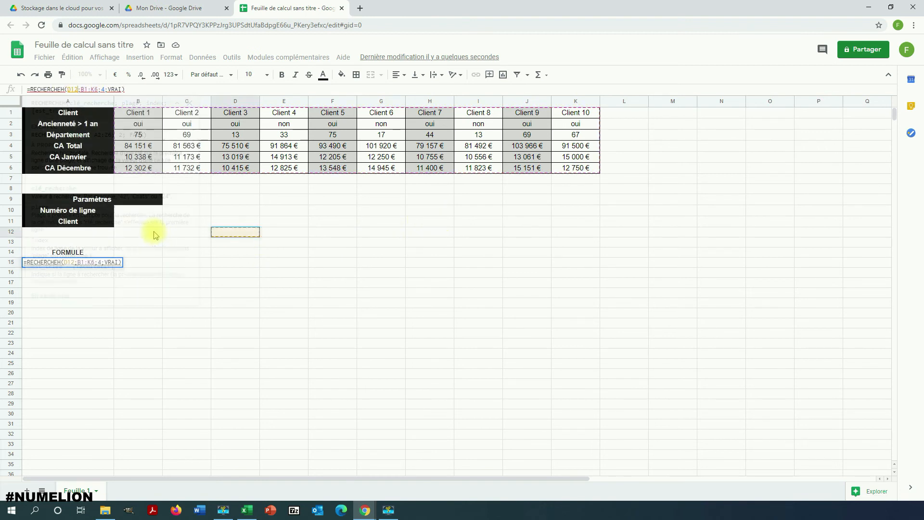
pyautogui.click(128, 222)
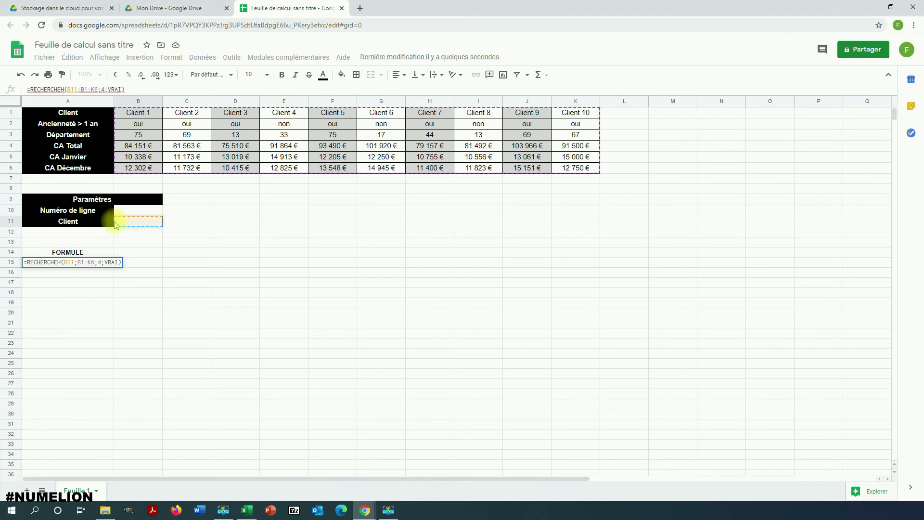
# Replace the formula's row index with a reference to the Numéro de ligne cell B10 and validate the formula.
pyautogui.click(99, 260)
pyautogui.doubleClick(99, 262)
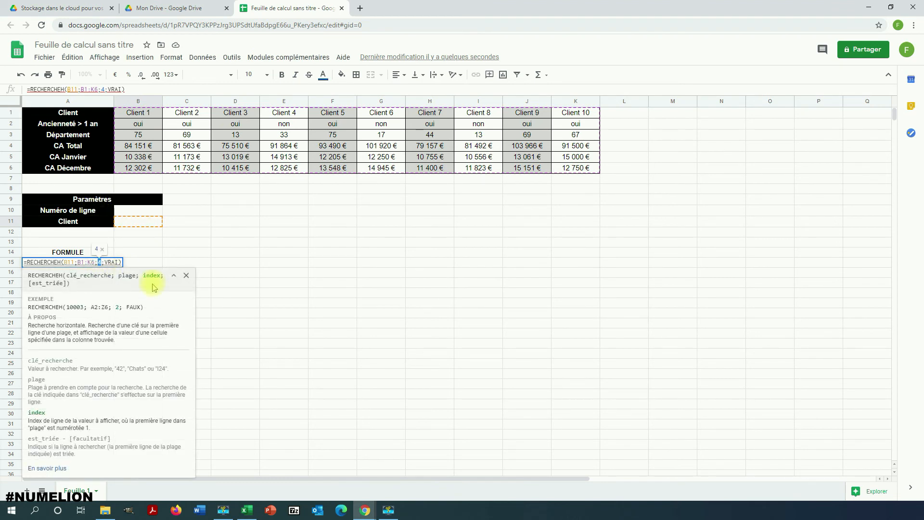
pyautogui.click(130, 212)
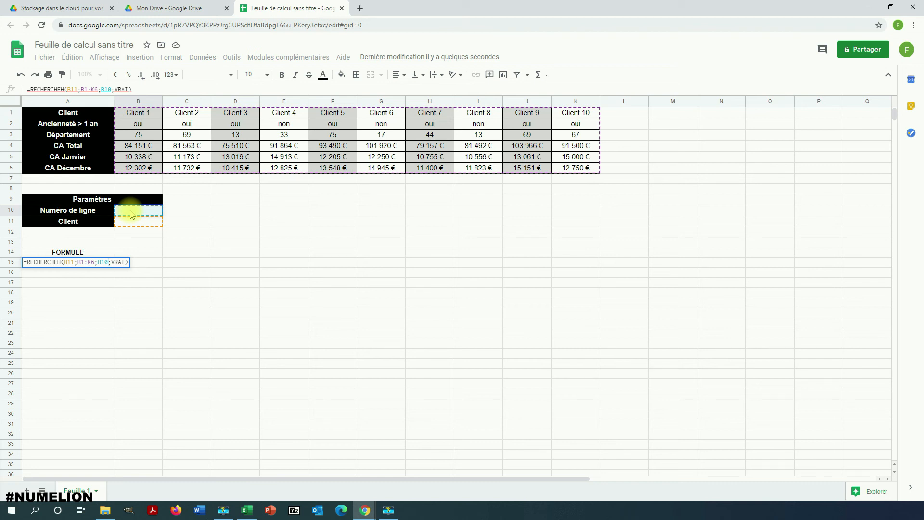
pyautogui.press('Return')
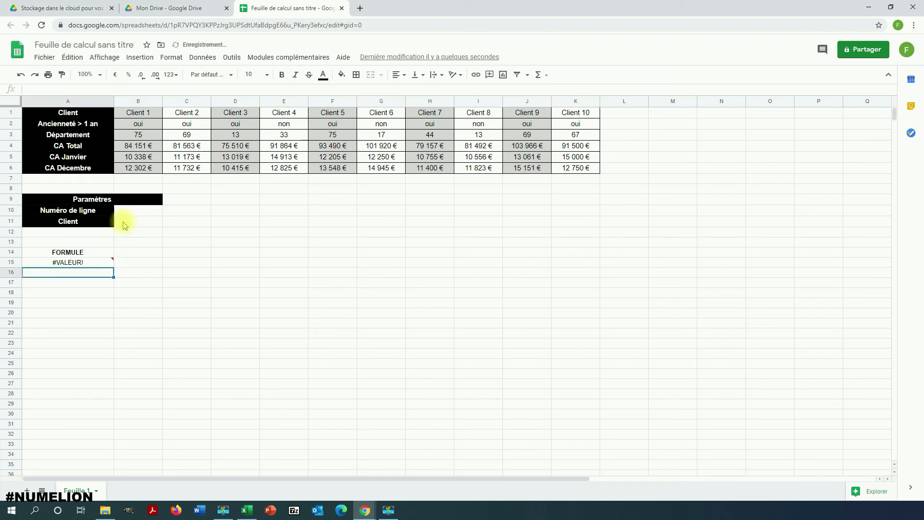
# Enter "Client 4" as the Client parameter in cell B11.
pyautogui.click(128, 222)
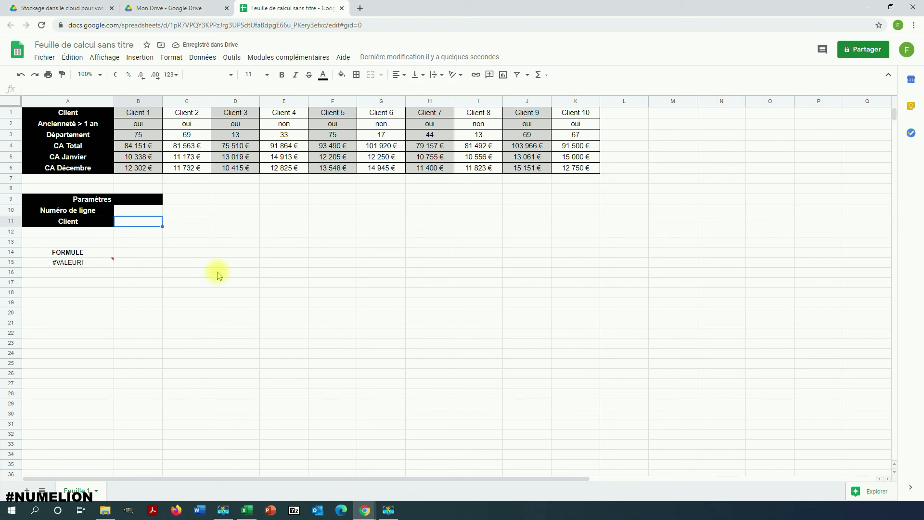
pyautogui.write('Clie')
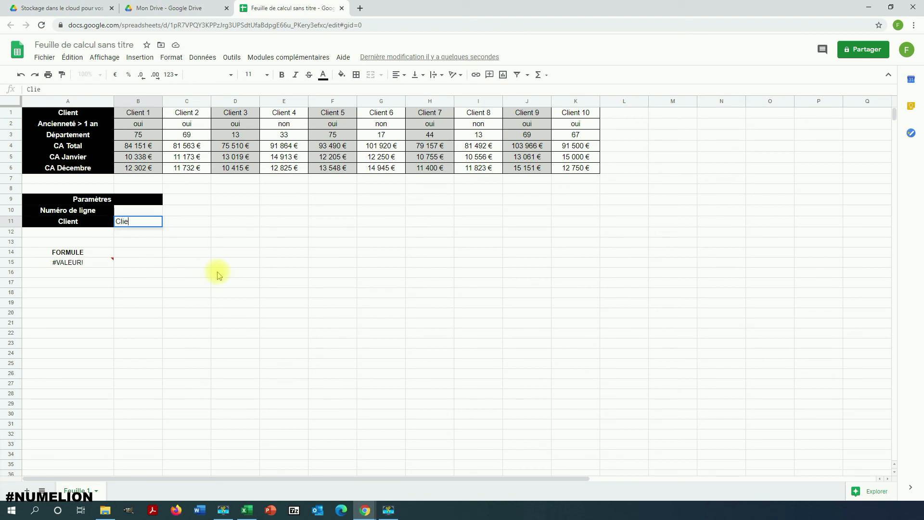
pyautogui.write('nt 4')
pyautogui.press('Return')
# Enter 3 as the Numéro de ligne in cell B10 and compare the formula's result with Client 4's Département in the table.
pyautogui.click(134, 210)
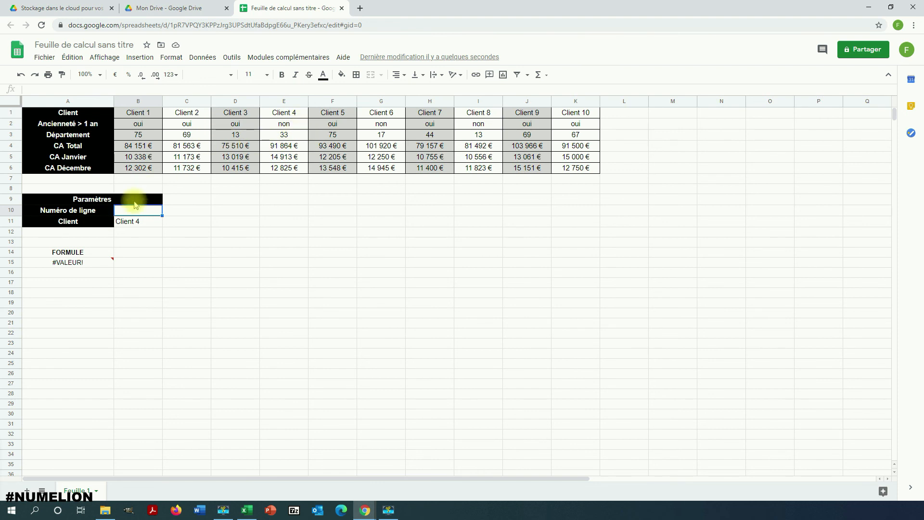
pyautogui.write('3')
pyautogui.press('Return')
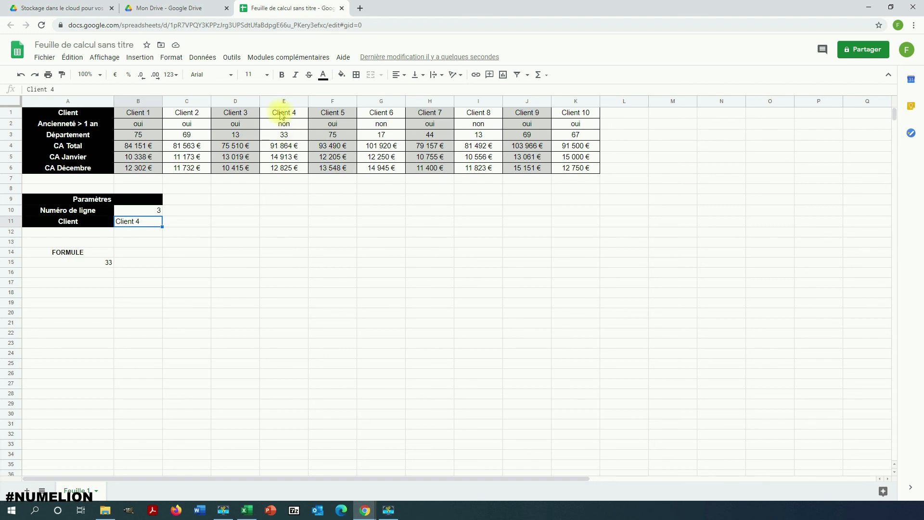
pyautogui.moveTo(282, 115); pyautogui.dragTo(280, 127)
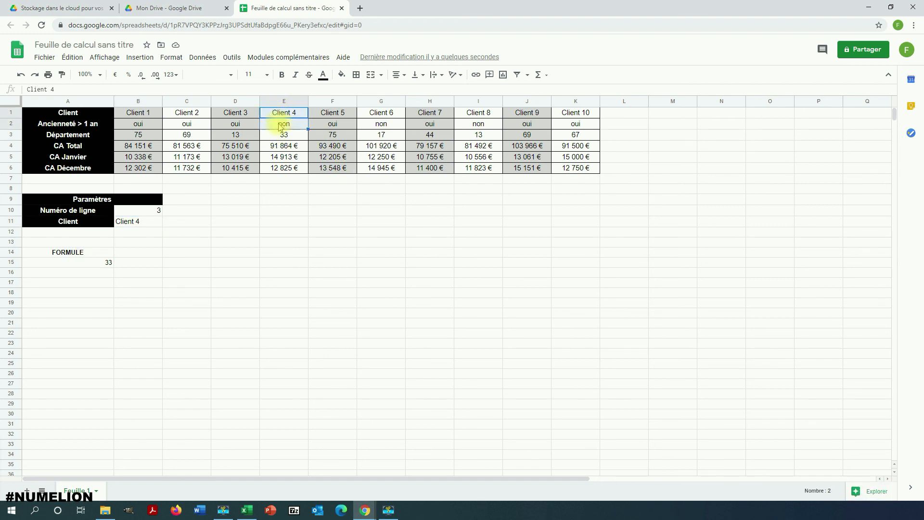
pyautogui.click(282, 136)
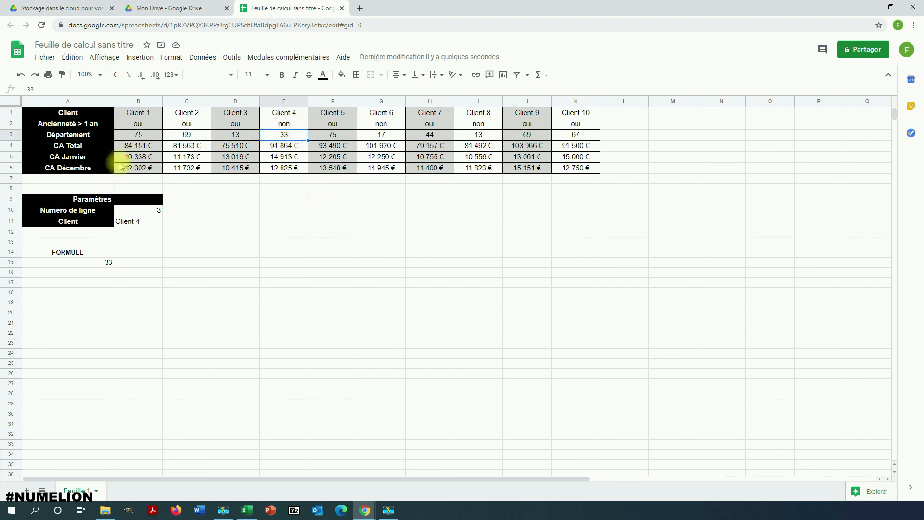